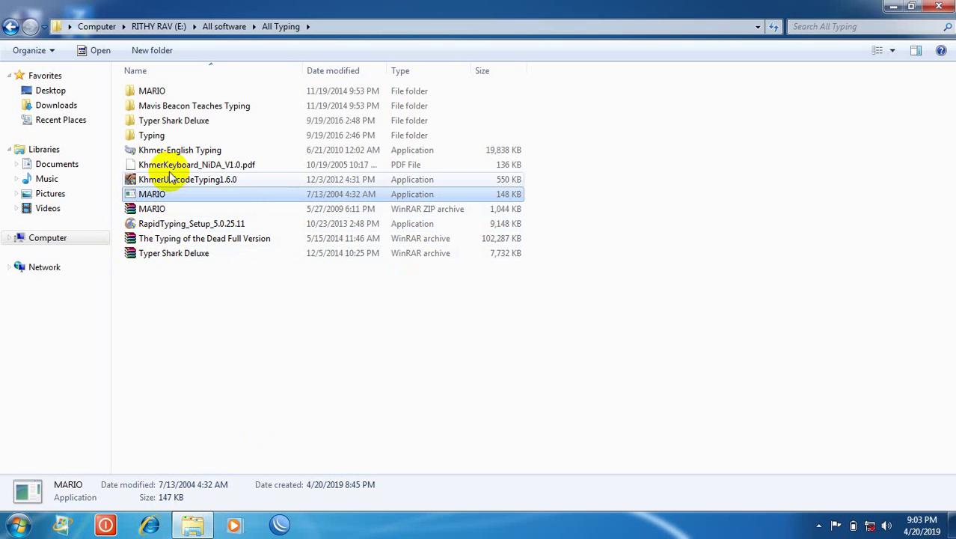
Open the All Unicod folder on drive E:, inside All software and All Khmer Soft.
click(10, 26)
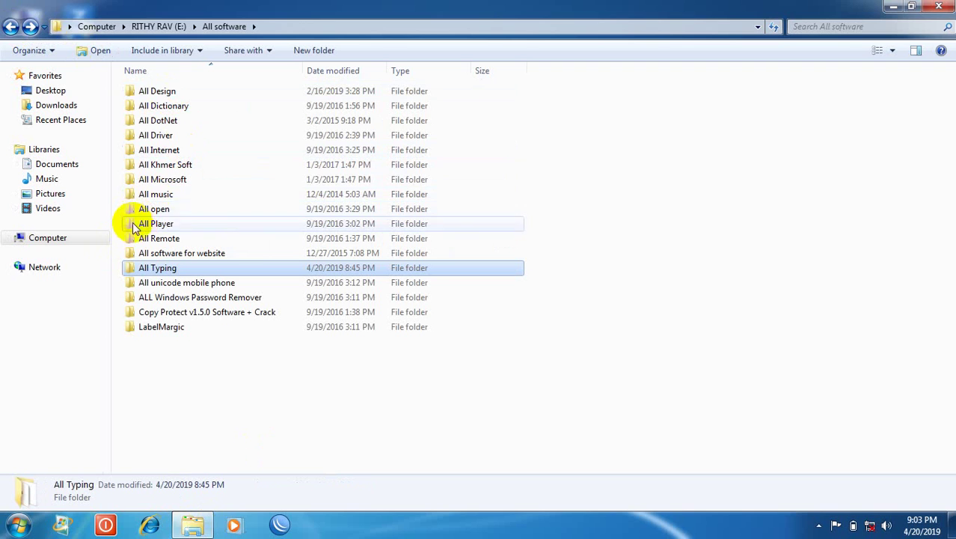
click(53, 238)
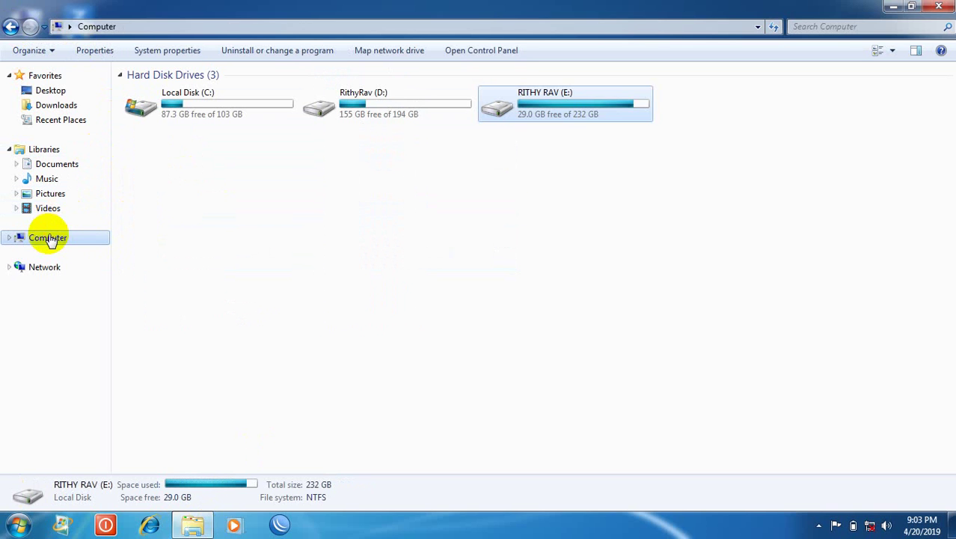
double_click(551, 107)
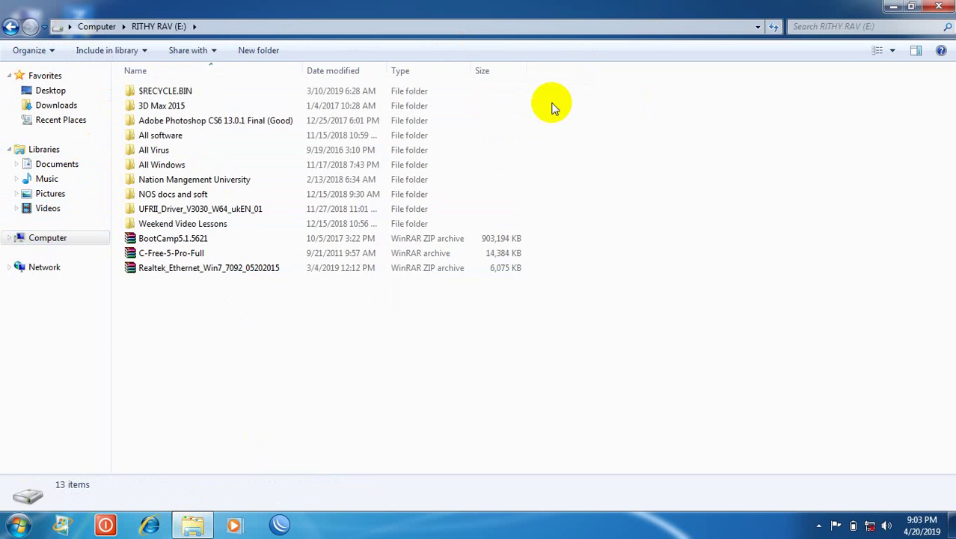
double_click(171, 138)
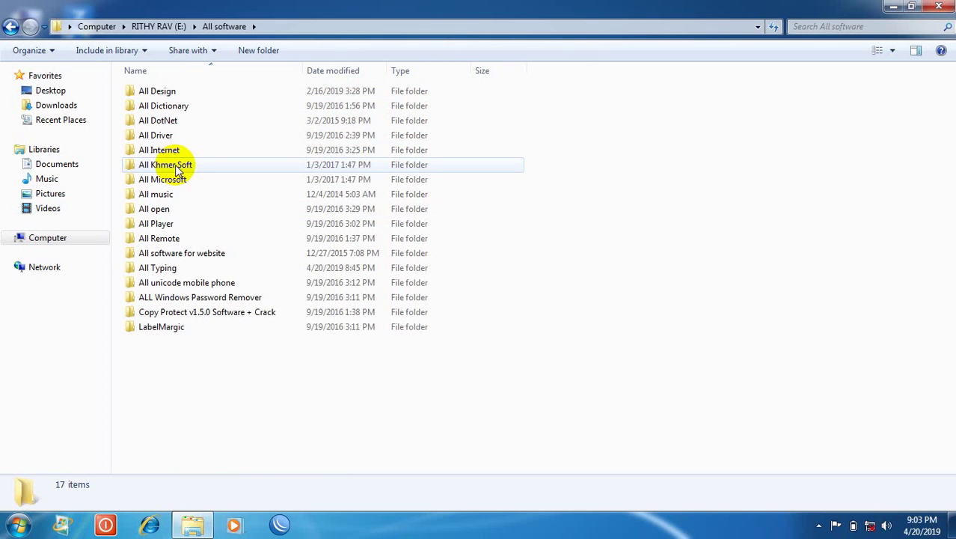
double_click(177, 168)
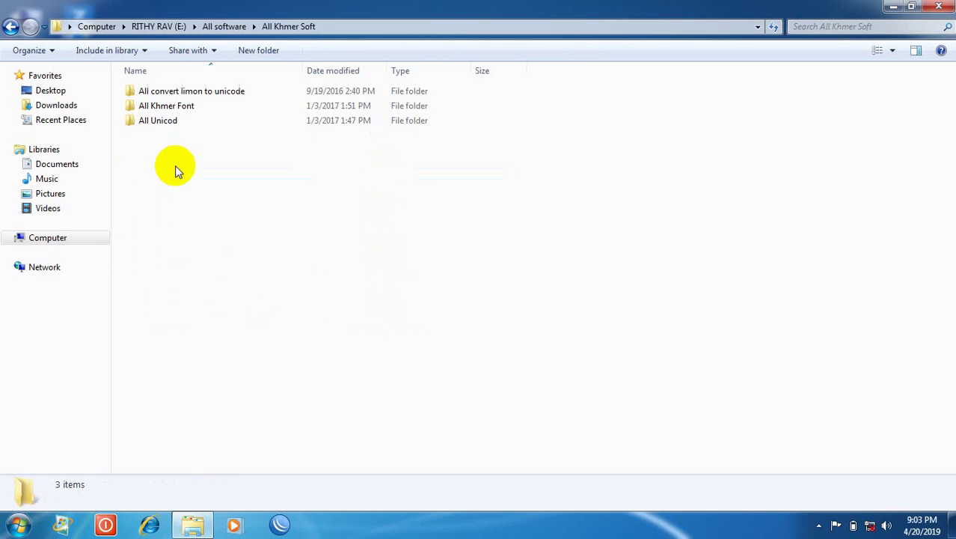
double_click(168, 123)
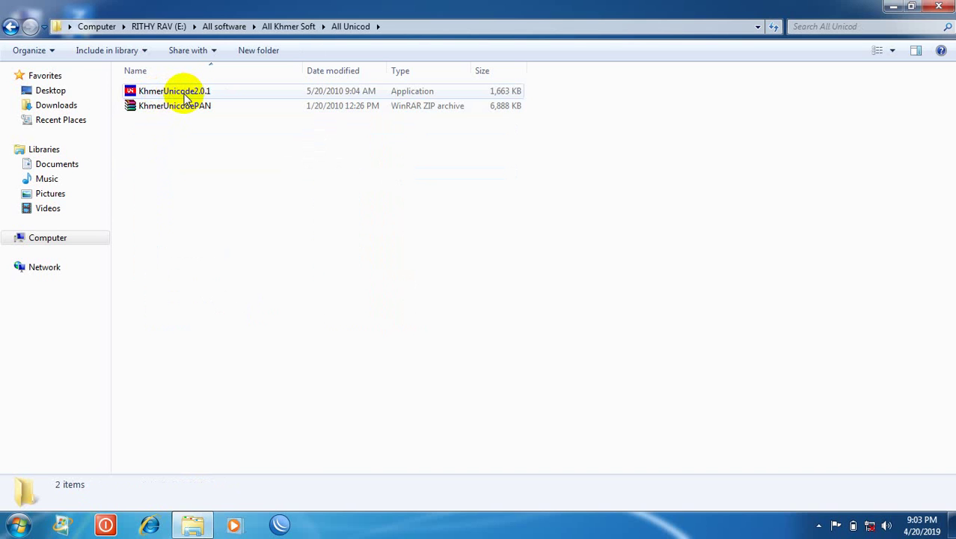
Run the KhmerUnicode2.0.1 installer and complete the setup with the default destination folder C:\Program Files (x86)\Khmer Unicode 2.0.1.
click(187, 97)
right_click(188, 97)
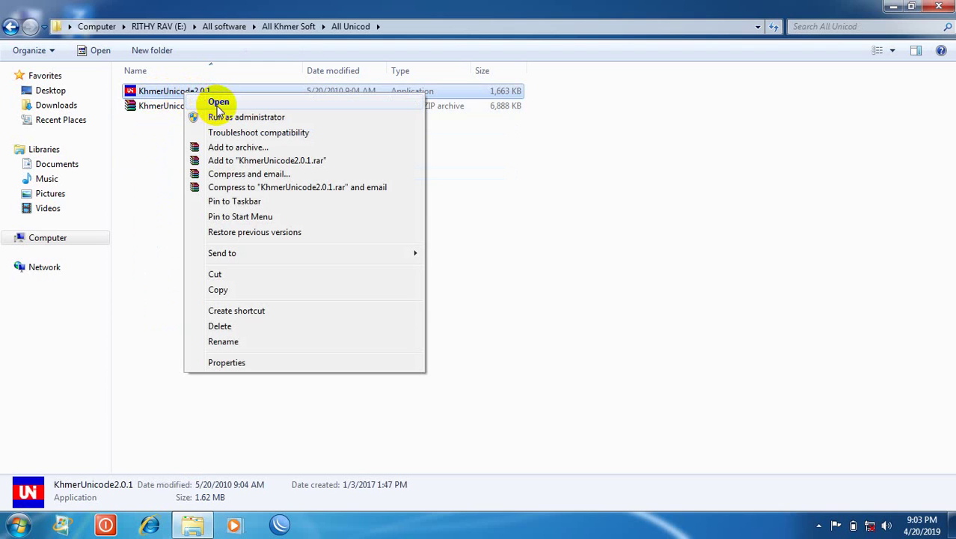
click(219, 103)
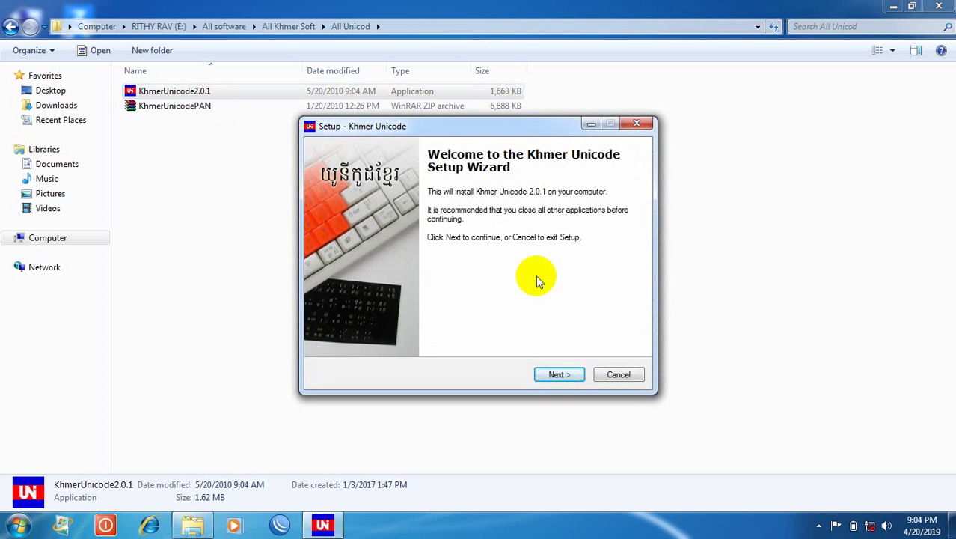
click(560, 377)
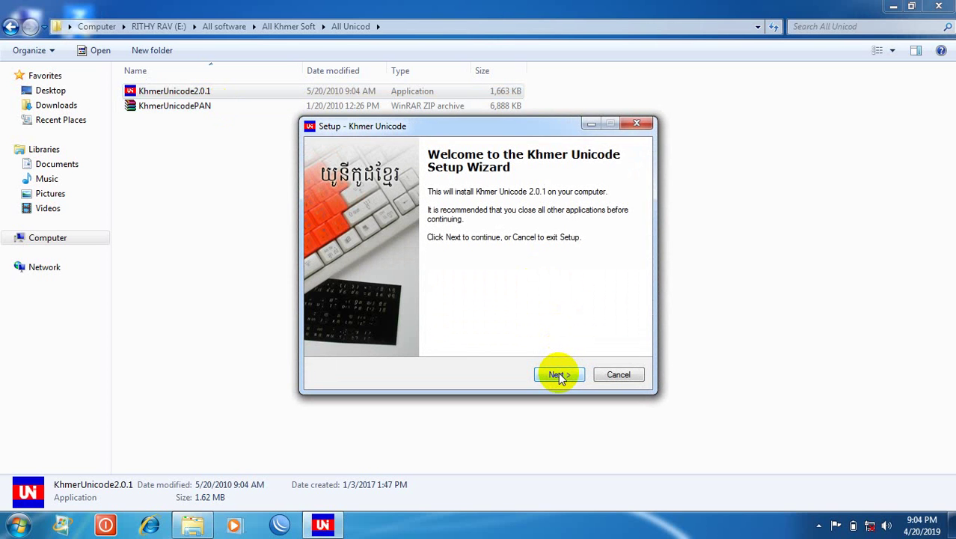
click(560, 376)
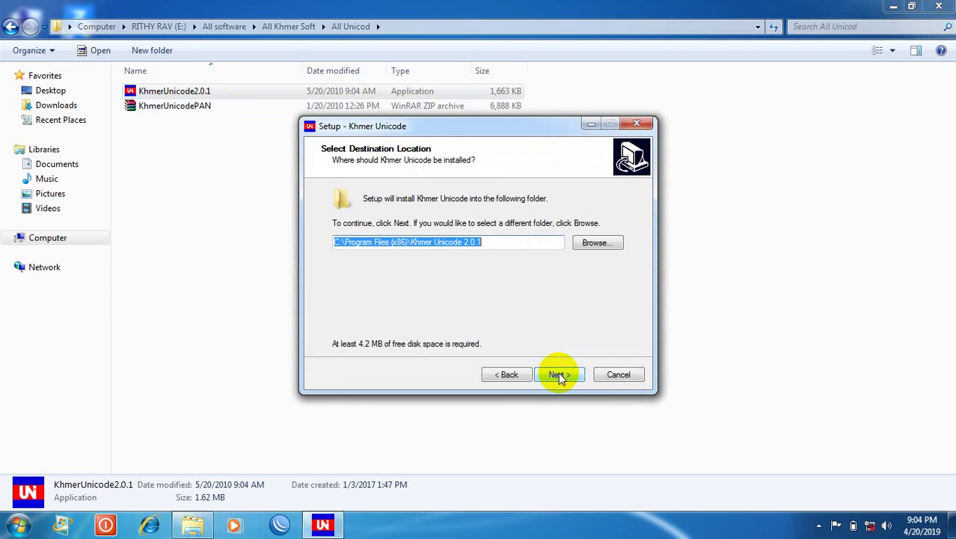
click(560, 376)
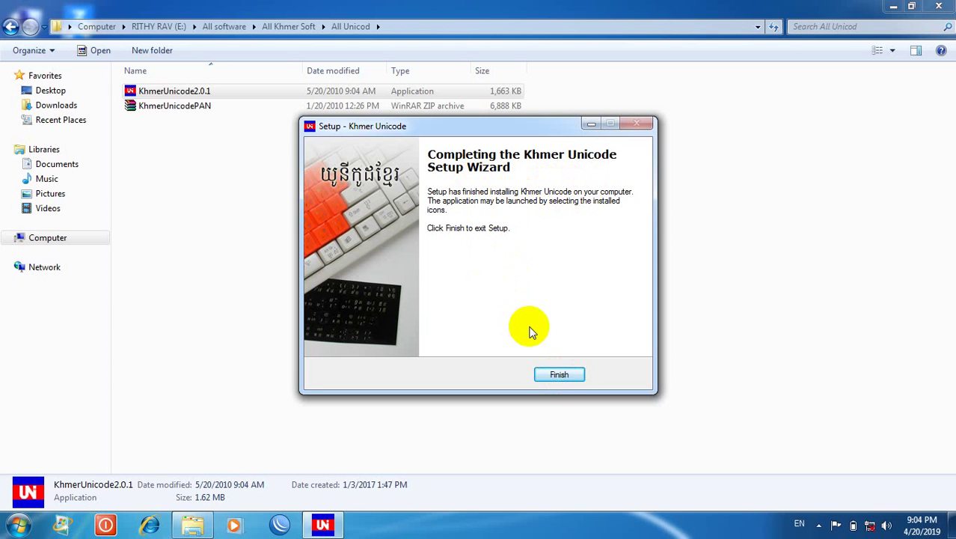
click(559, 374)
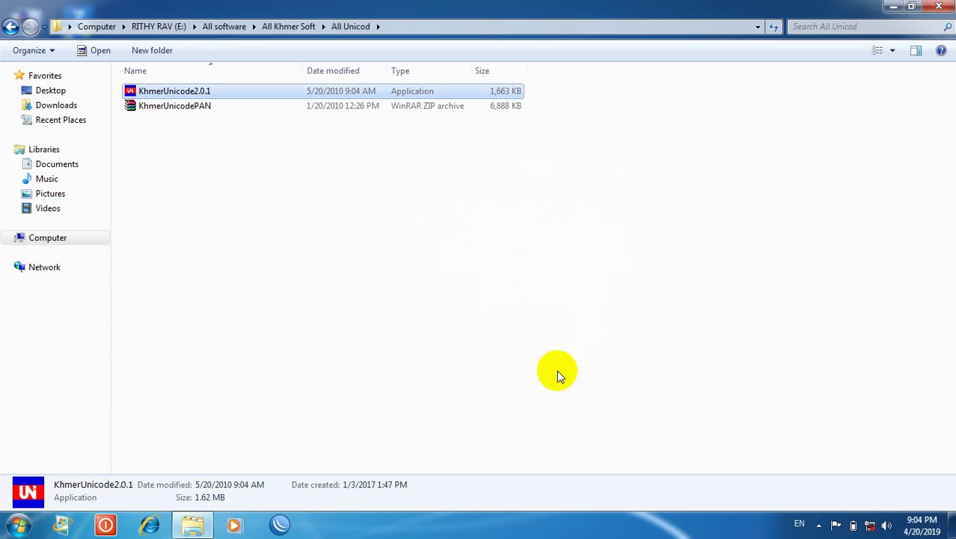
Remove the Catalan (Catalan) input language from the installed services, apply the change and check the list of available input languages.
click(798, 526)
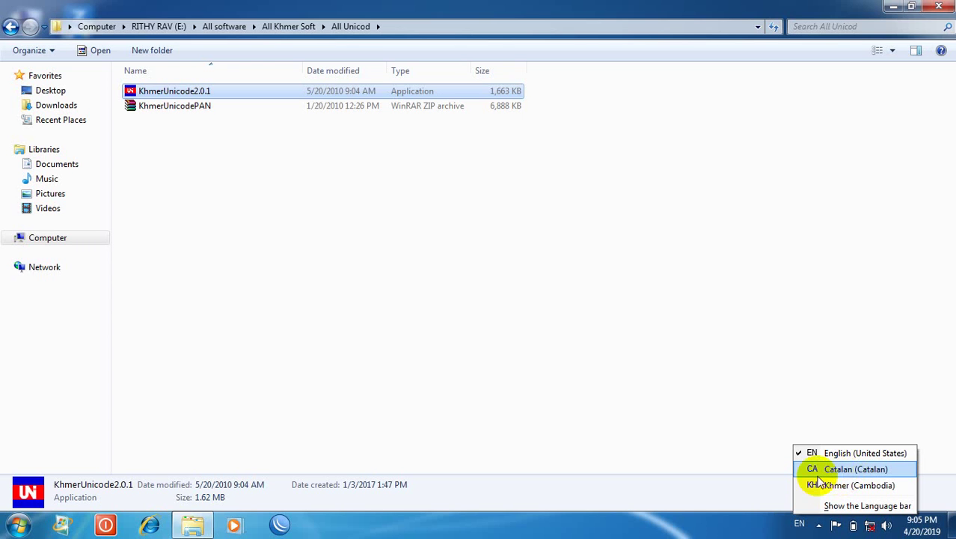
click(635, 510)
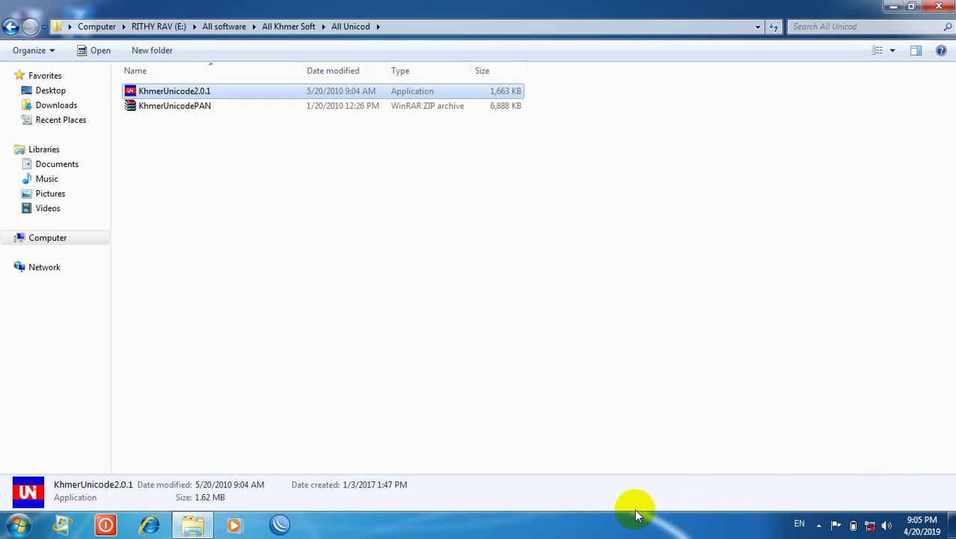
right_click(798, 527)
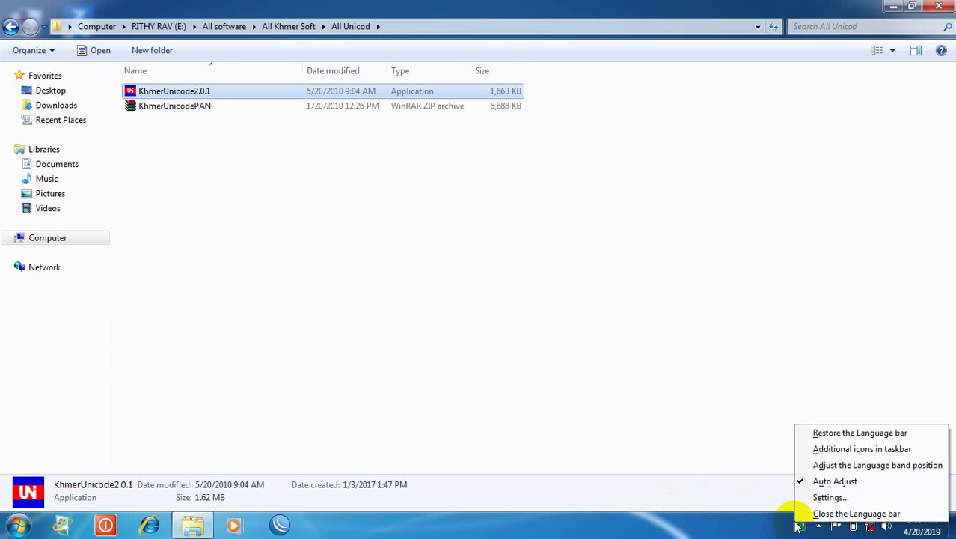
click(829, 498)
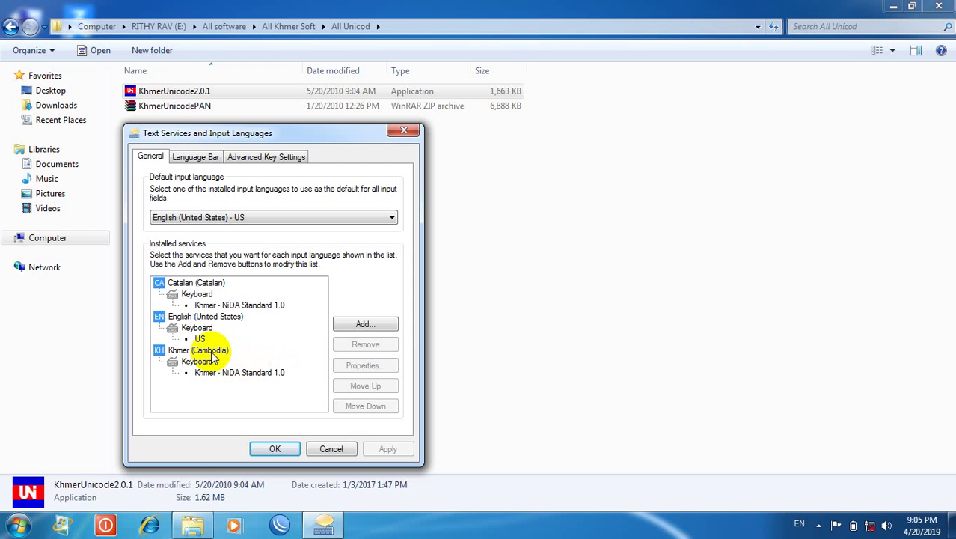
click(198, 285)
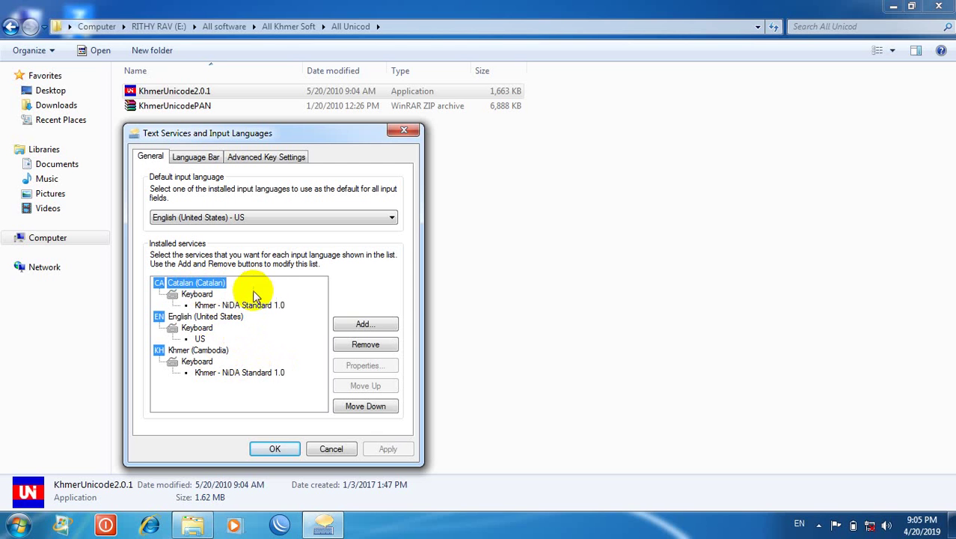
click(355, 347)
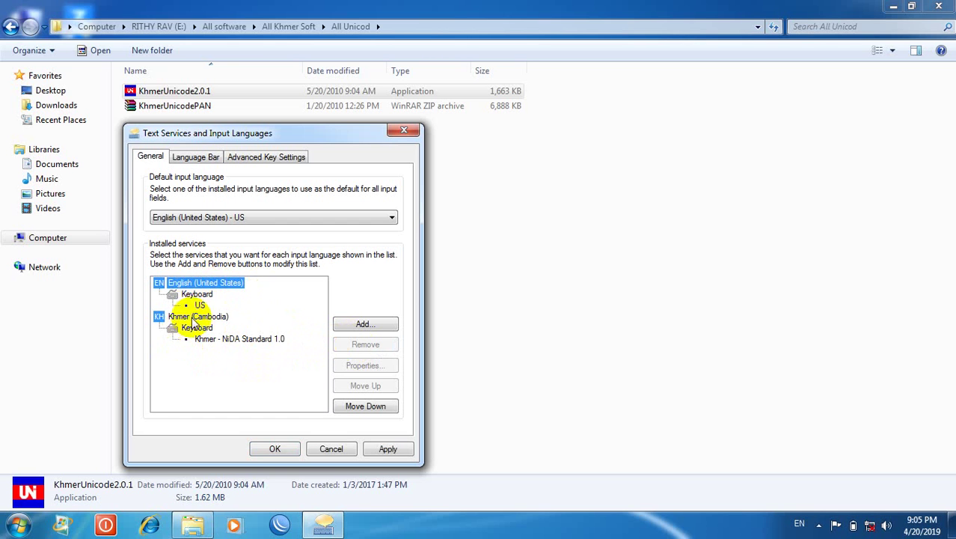
click(383, 449)
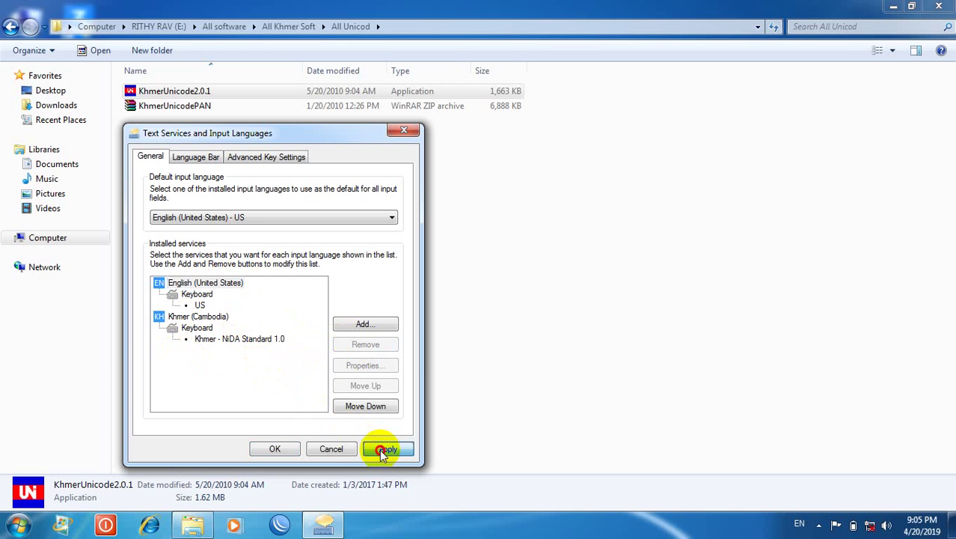
click(274, 451)
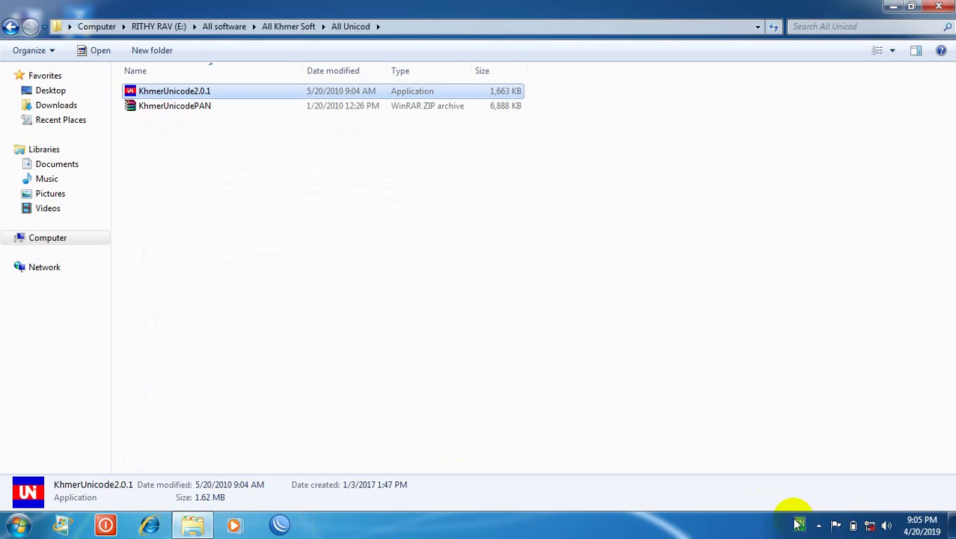
click(800, 523)
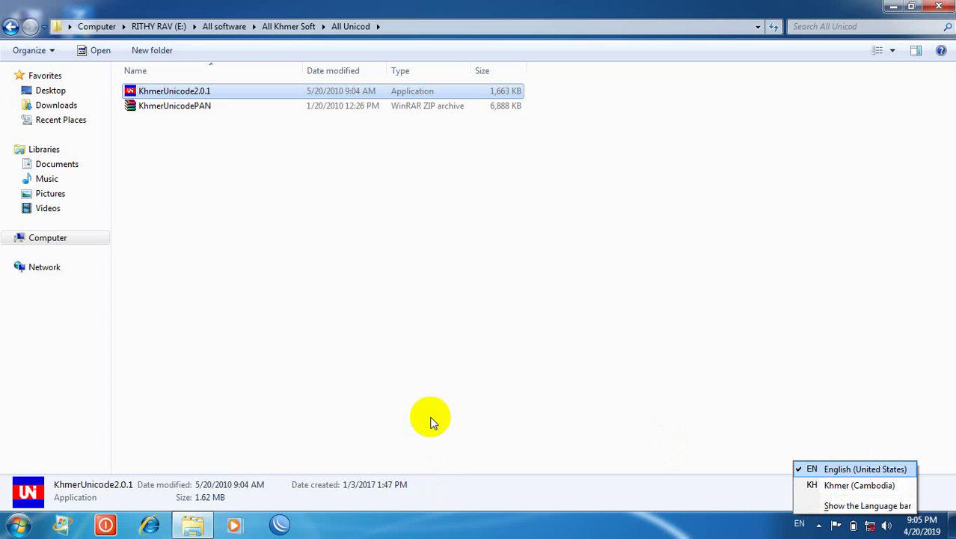
Launch Notepad with the Run command, switch the input language to Khmer and enter one test character.
key(super+r)
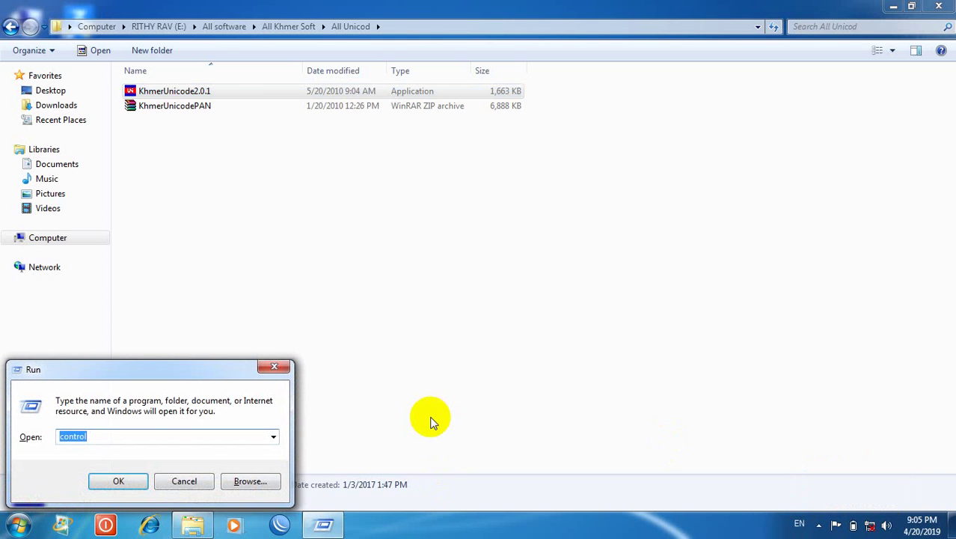
text(notepad)
key(Return)
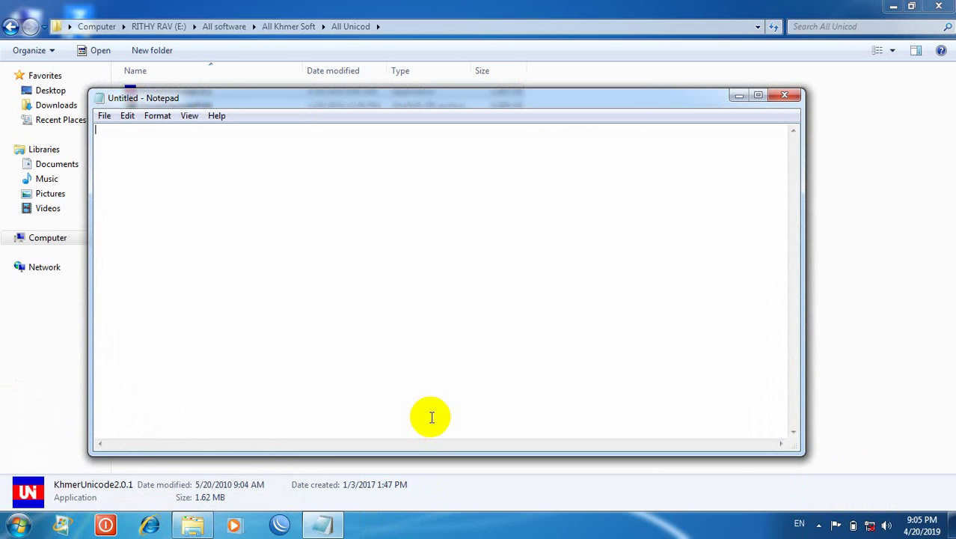
text(a)
Set the Notepad font to Lucida Console with the Oblique style and size 18.
click(152, 119)
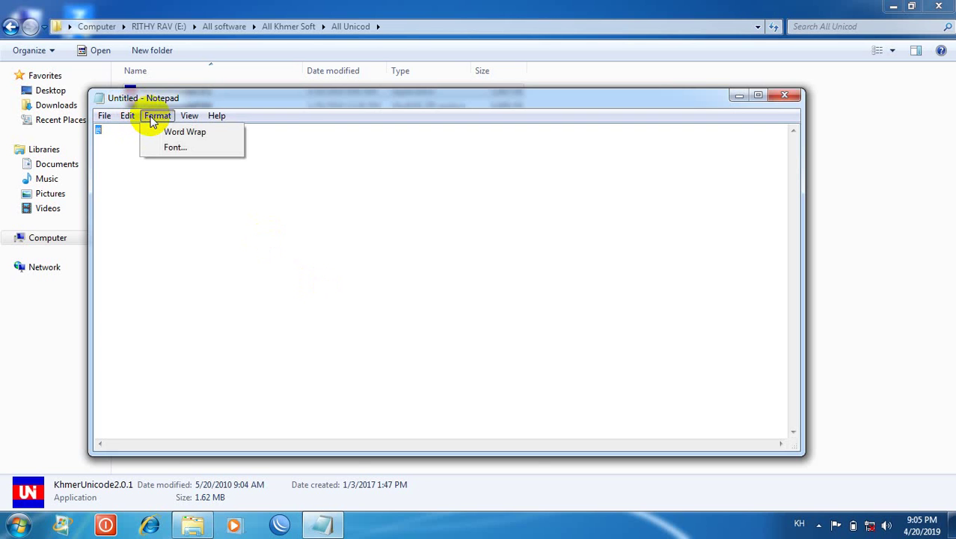
click(177, 146)
click(299, 251)
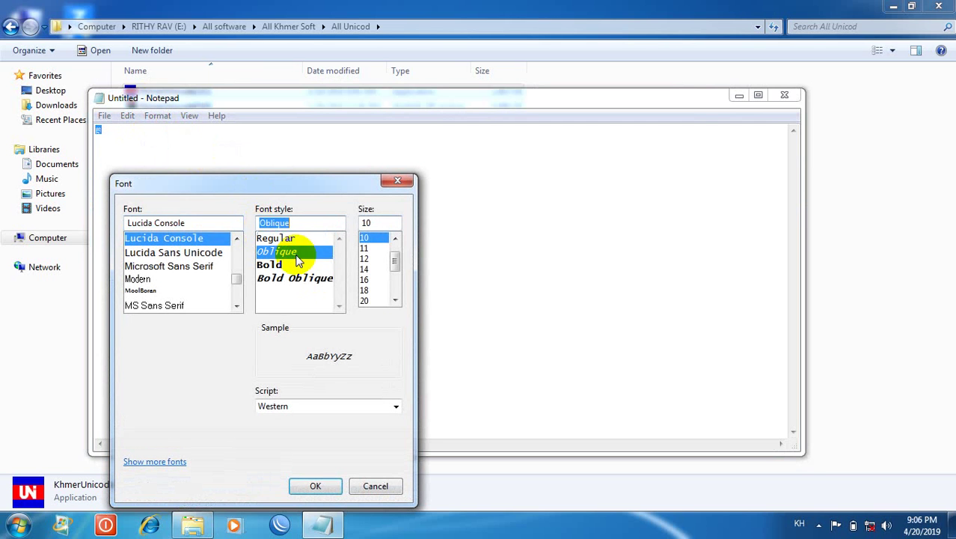
click(366, 291)
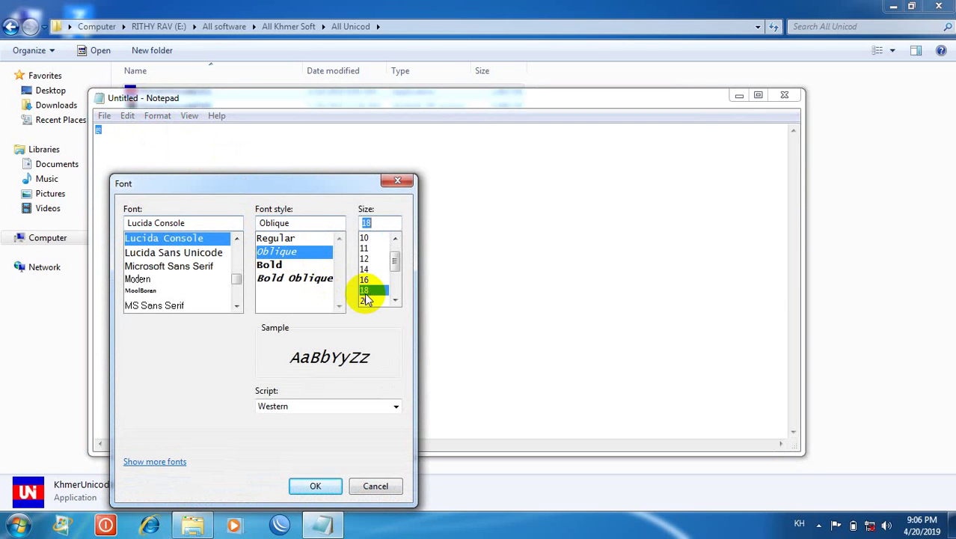
click(318, 486)
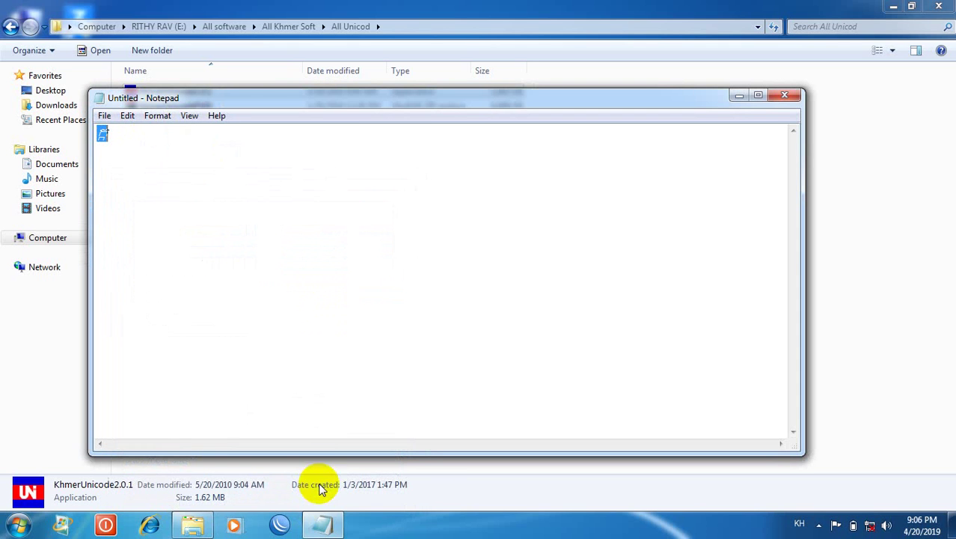
Enter a run of random Khmer letters after the first character to test the keyboard.
click(186, 220)
text(្កាសសងផ)
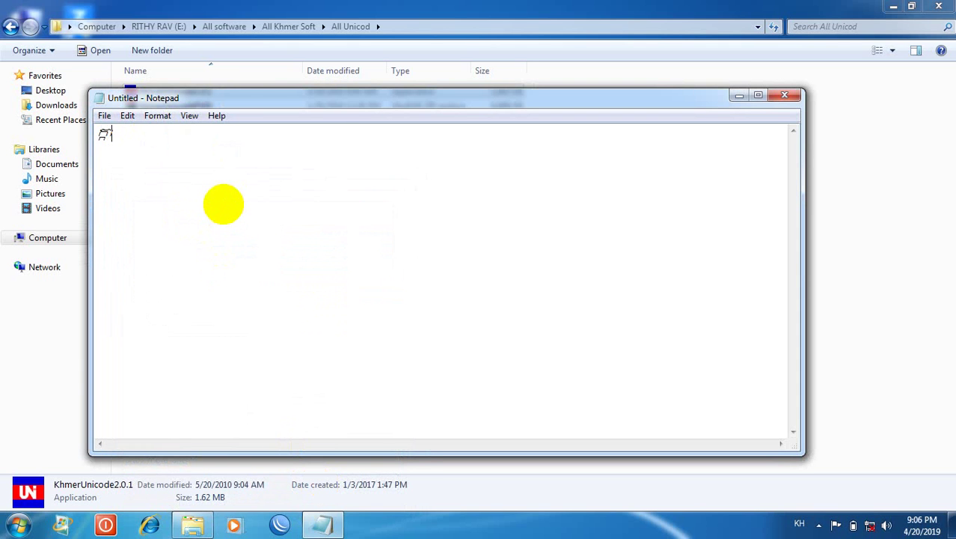
text(ងផងផងផងសហក)
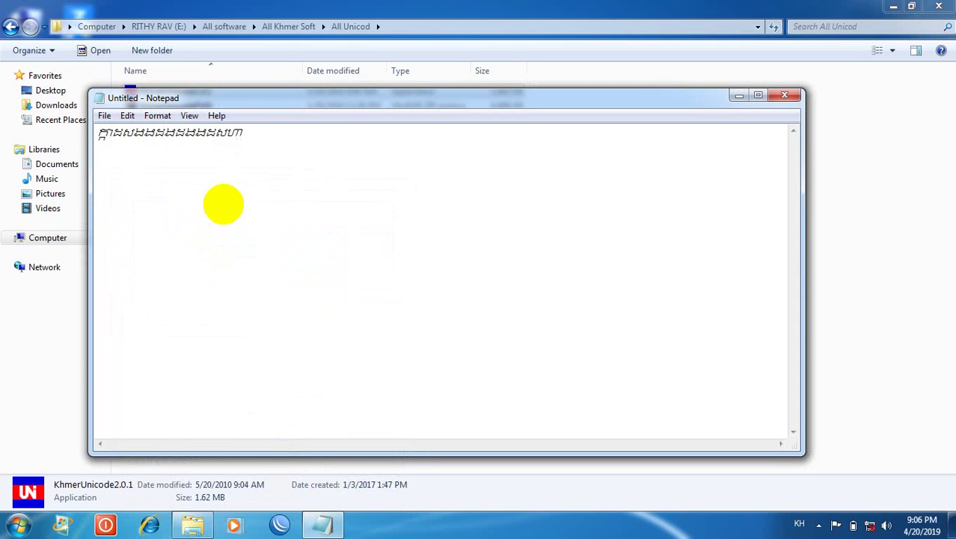
key(BackSpace)
Replace all the text with "ប្រជាជនខ្មែរយើង" and close Notepad without saving.
key(ctrl+a)
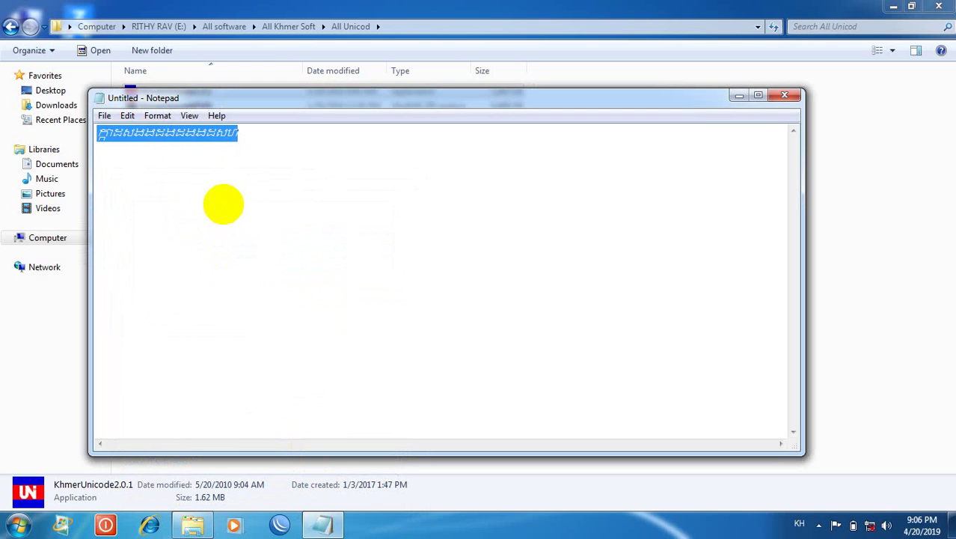
text(ក)
text(ជាជន)
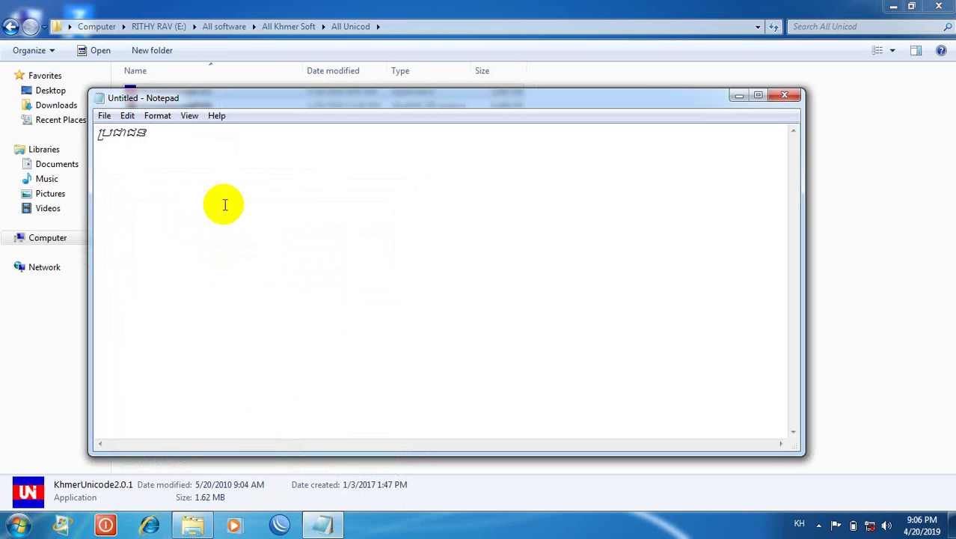
text(ខ្មែរយើង)
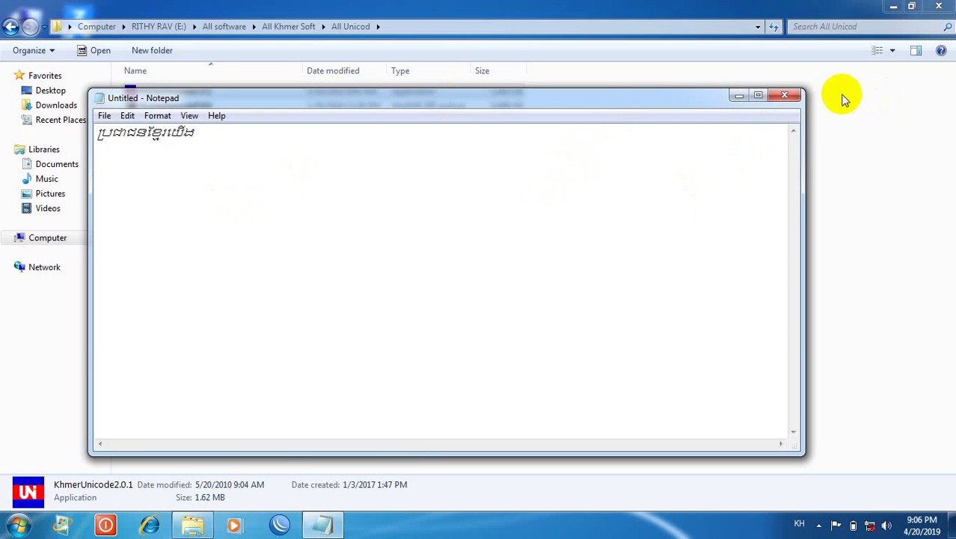
click(792, 100)
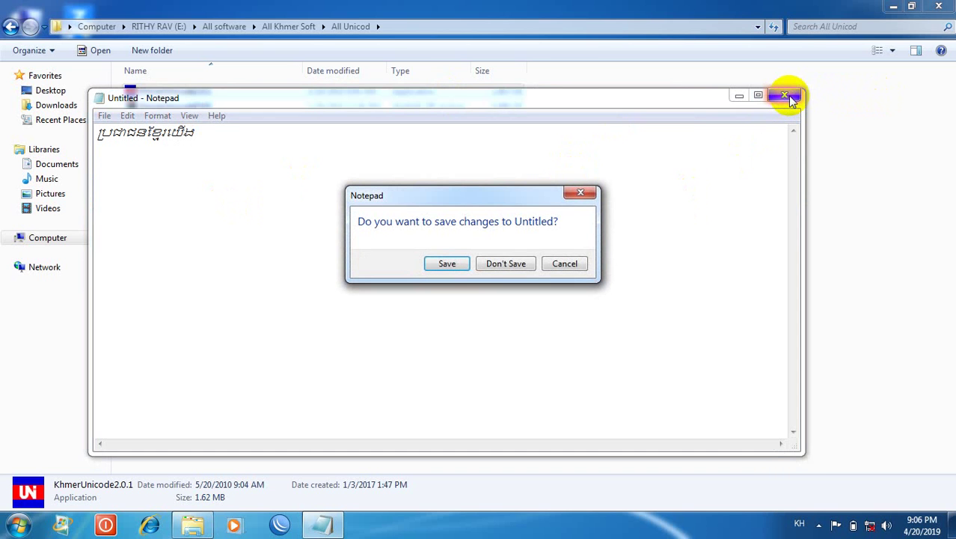
click(520, 266)
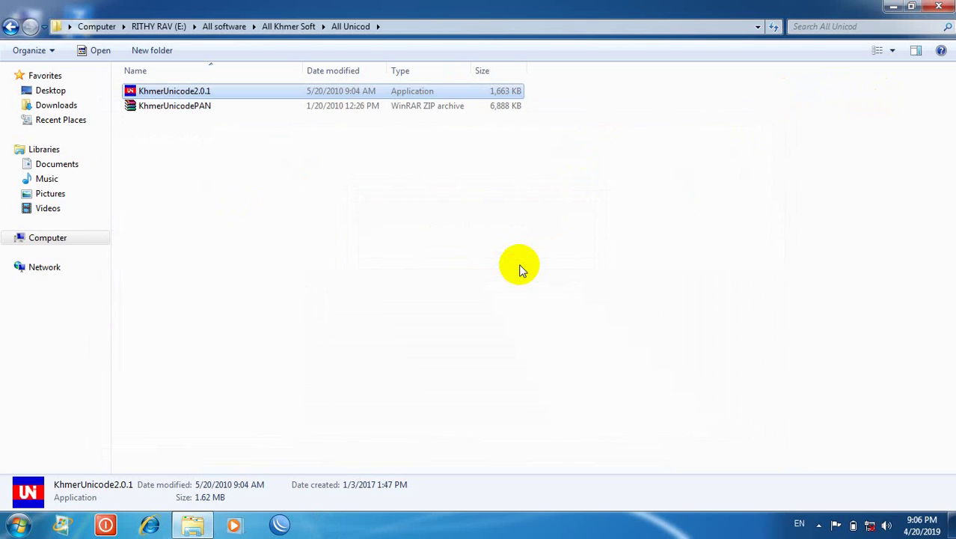